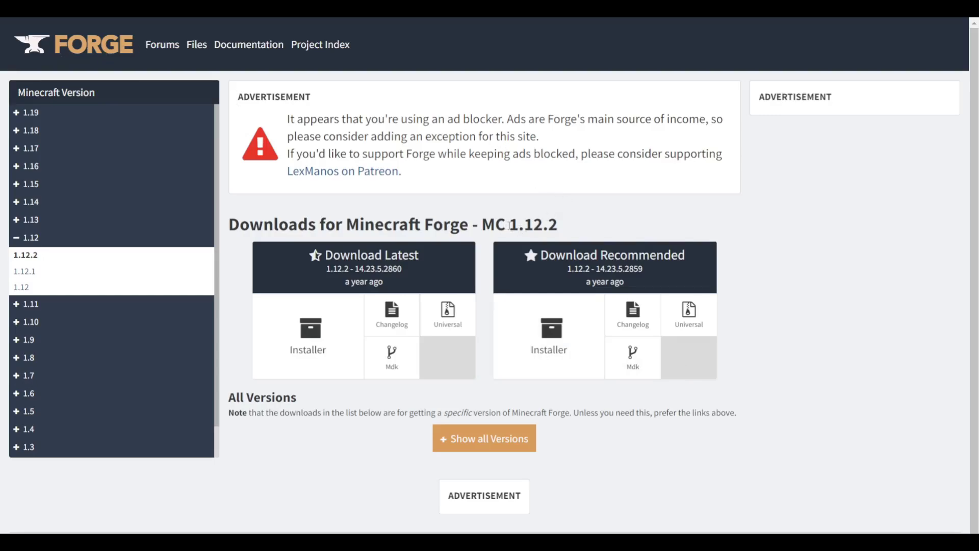
# Highlight the 1.12.2 Latest and Recommended builds, then download the recommended installer past the adfoc.us ad
pyautogui.moveTo(509, 225); pyautogui.dragTo(558, 225)
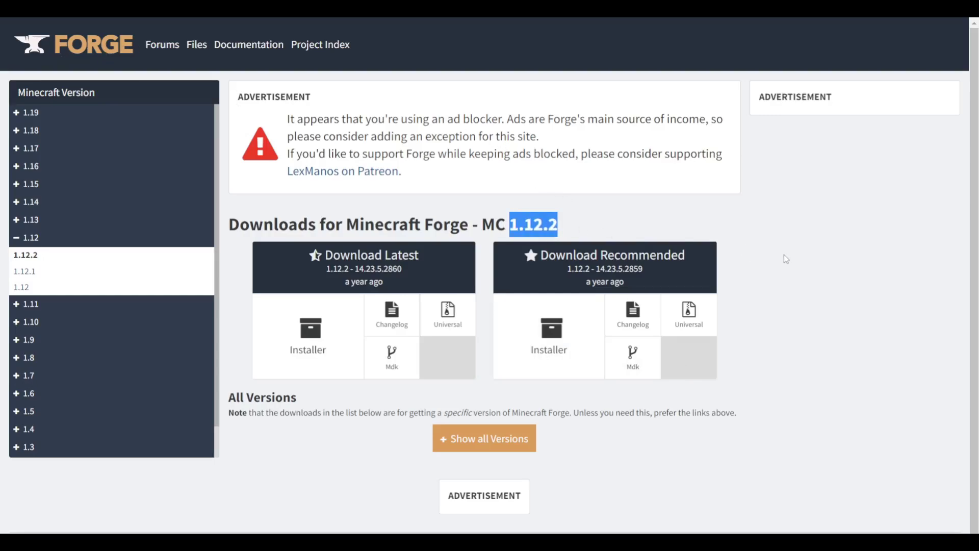
pyautogui.click(844, 308)
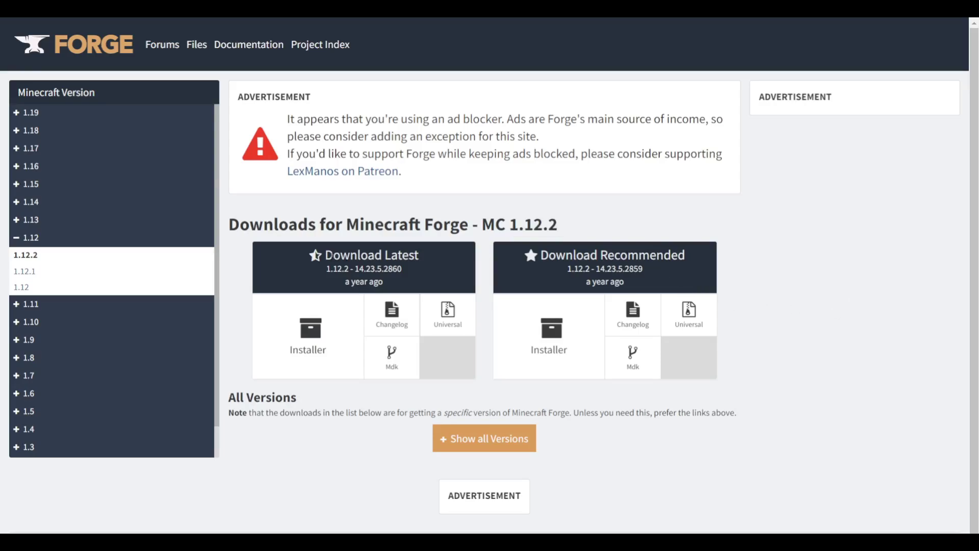
pyautogui.moveTo(326, 255); pyautogui.dragTo(419, 255)
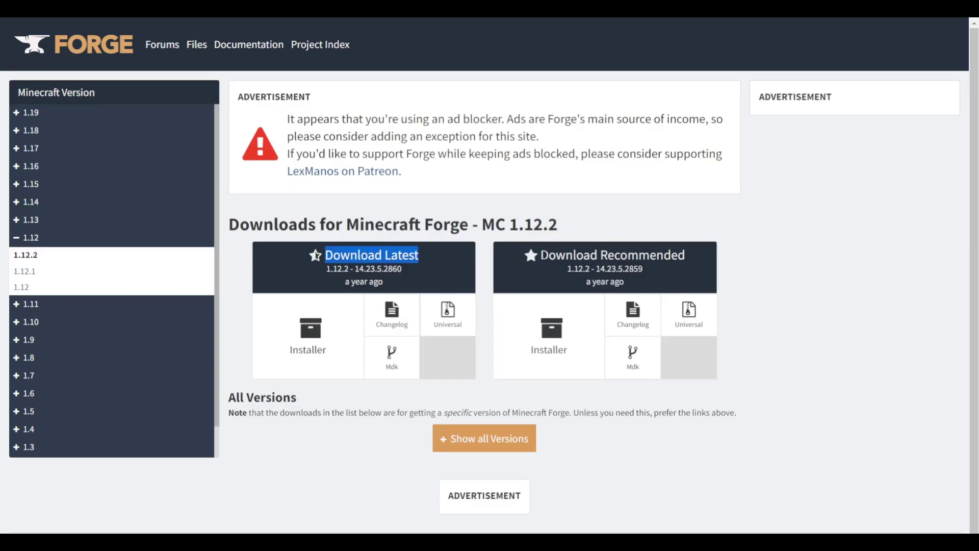
pyautogui.moveTo(541, 255); pyautogui.dragTo(696, 255)
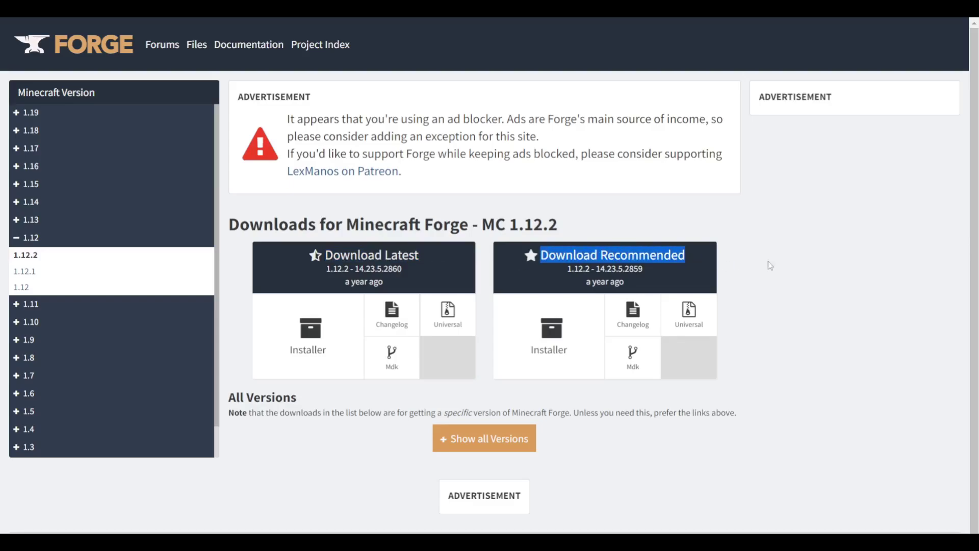
pyautogui.click(798, 274)
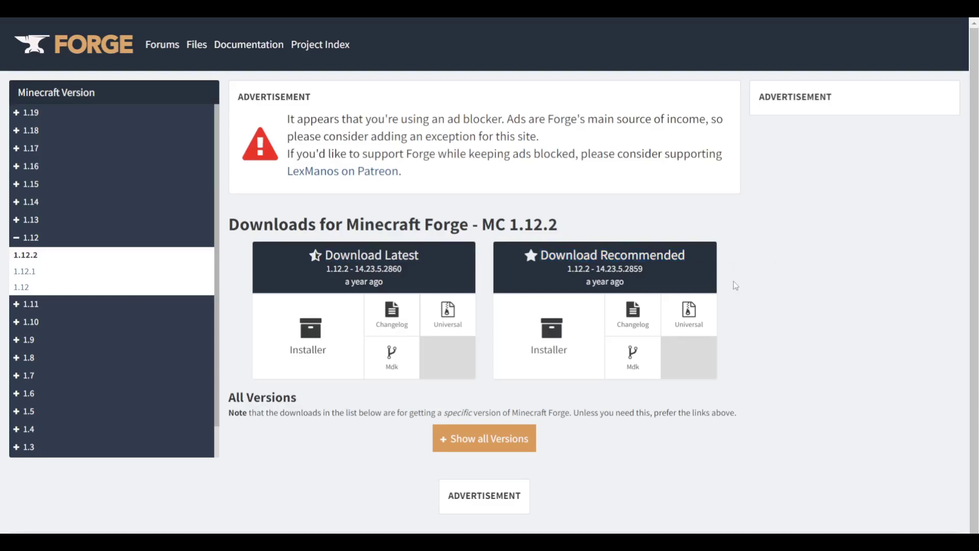
pyautogui.click(560, 350)
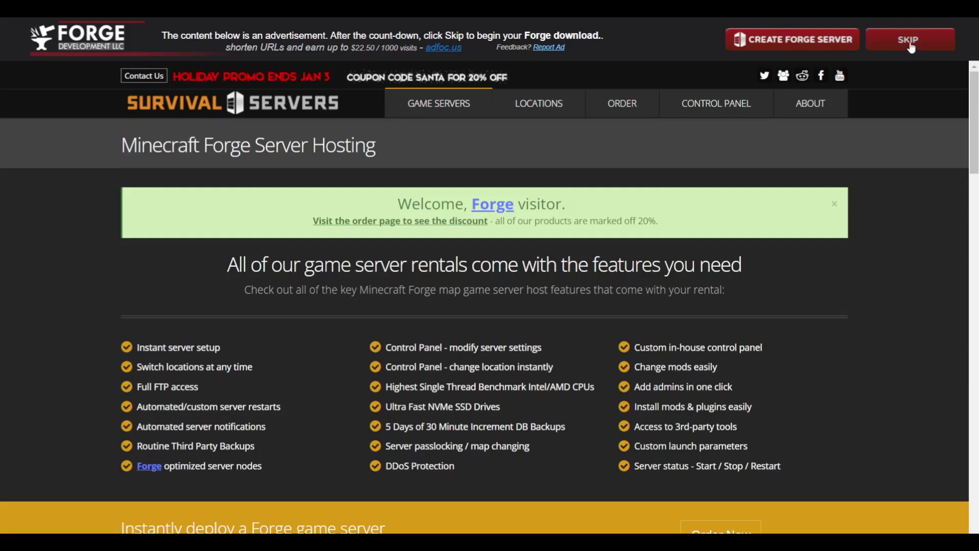
pyautogui.click(911, 42)
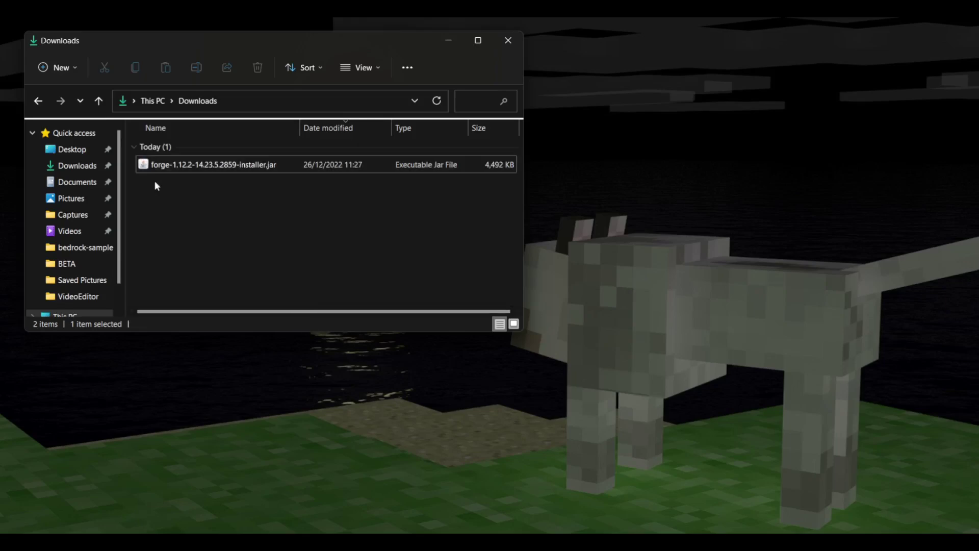
# Run forge-1.12.2-14.23.5.2859-installer.jar from Downloads and install the Forge client into the launcher
pyautogui.moveTo(153, 180); pyautogui.dragTo(191, 163)
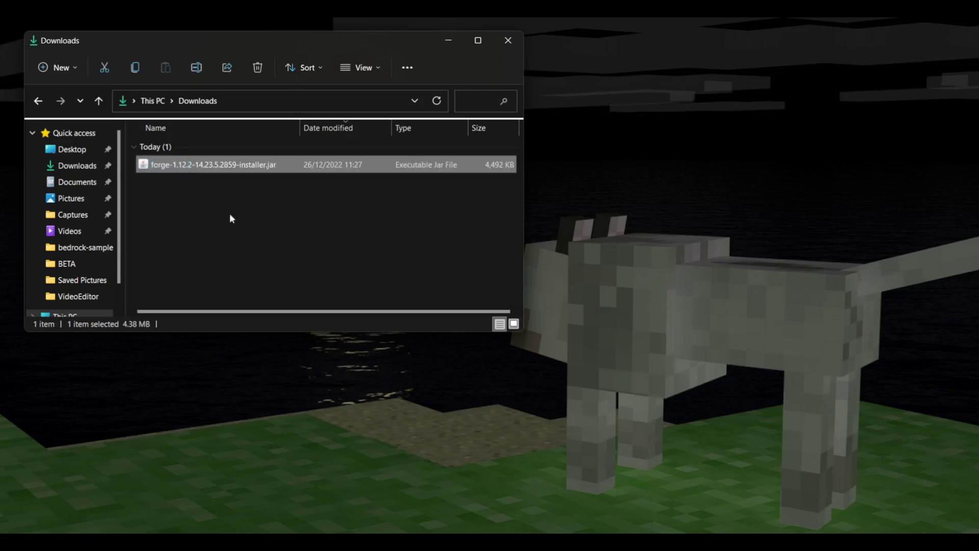
pyautogui.click(246, 242)
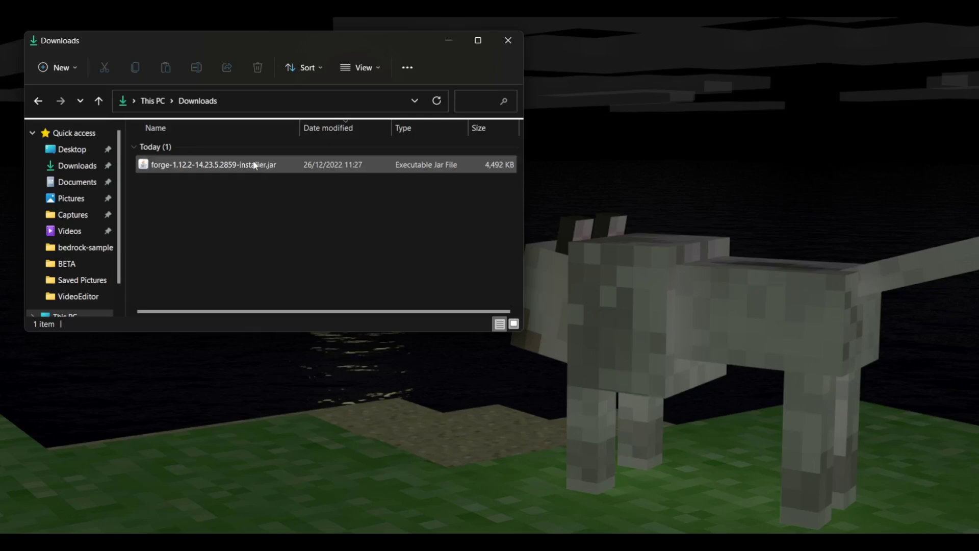
pyautogui.doubleClick(274, 164)
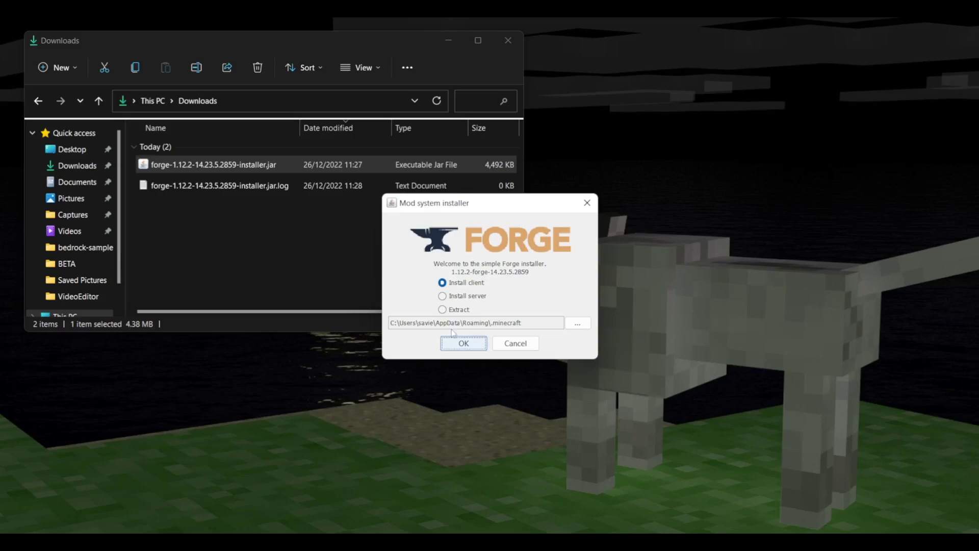
pyautogui.click(466, 343)
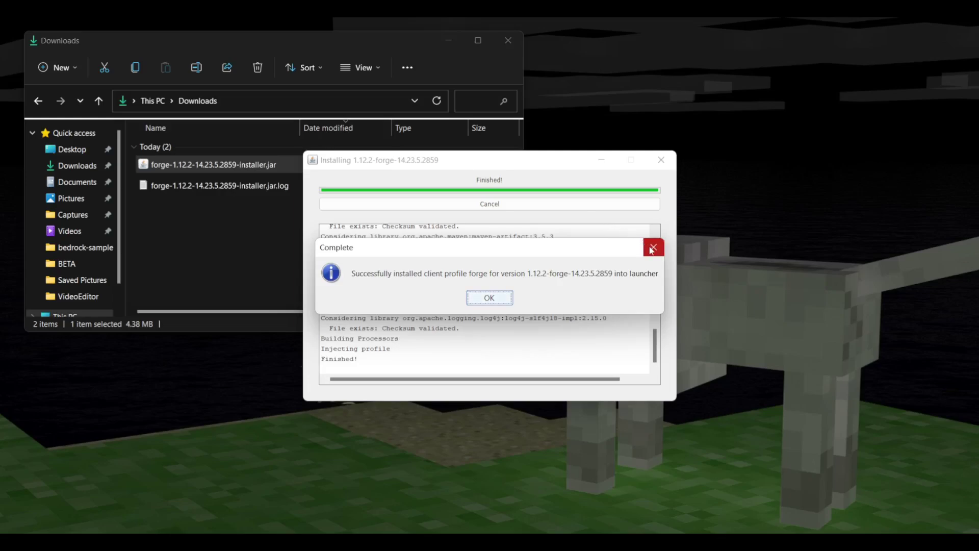
# Dismiss the Forge installation success message and clear the Downloads file selection
pyautogui.click(494, 299)
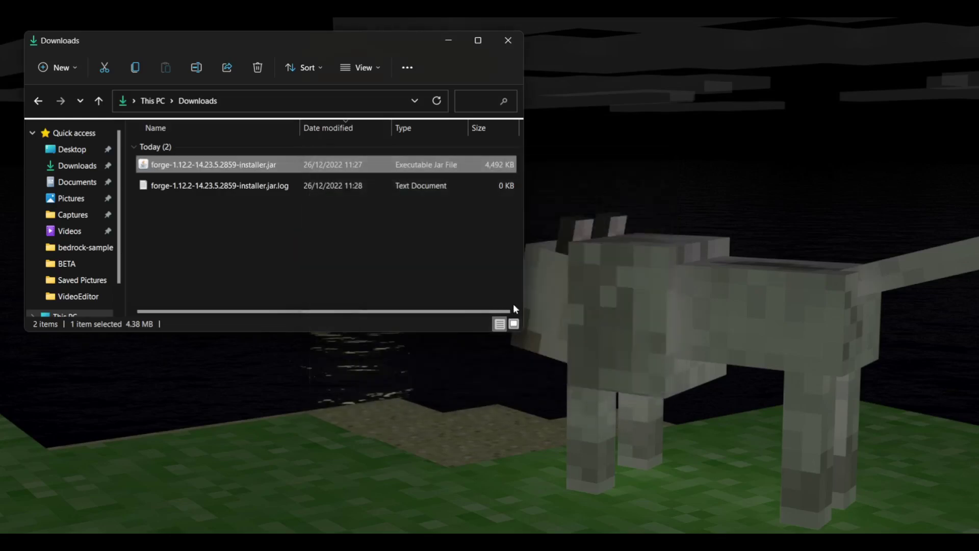
pyautogui.click(434, 233)
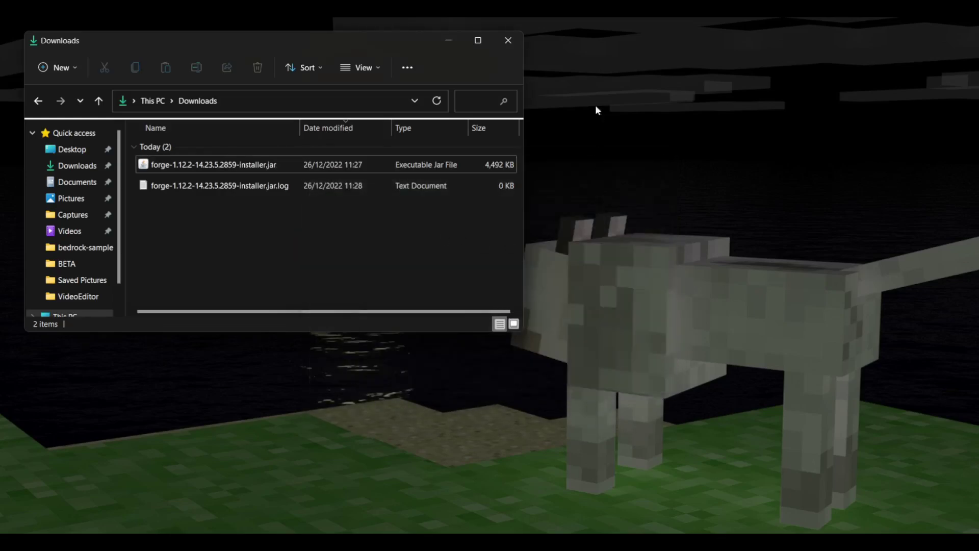
# Close Downloads and pick the forge 1.12.2-forge-14.23.5.2859 installation beside PLAY in the launcher
pyautogui.click(510, 44)
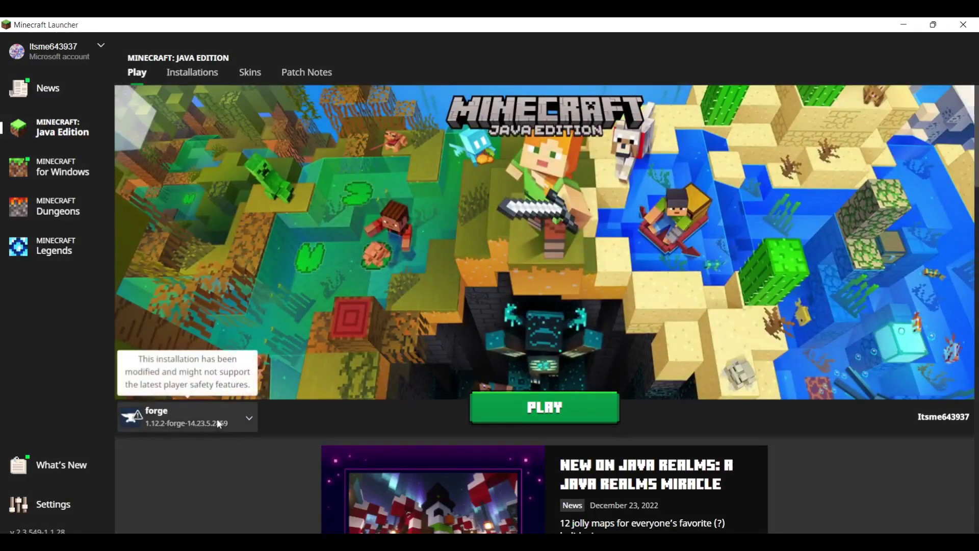
pyautogui.click(220, 417)
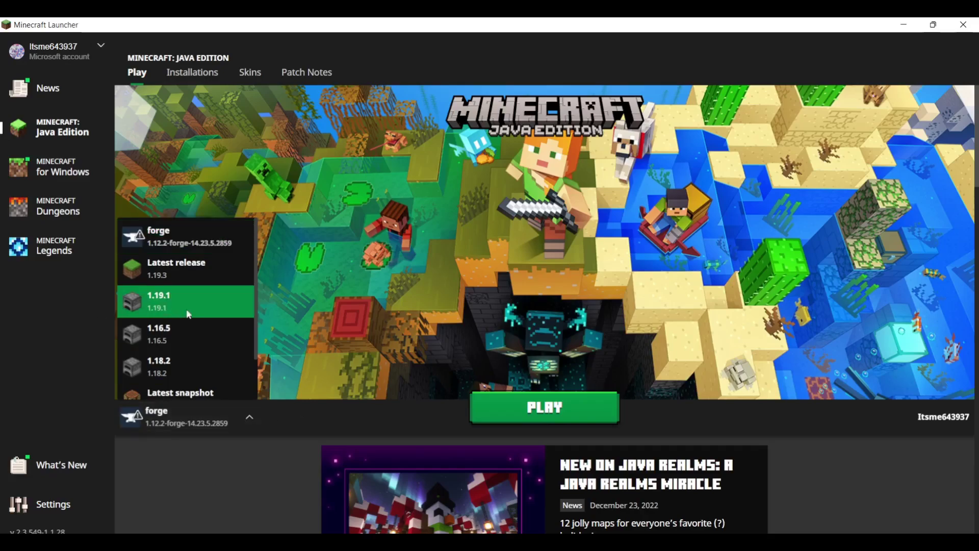
pyautogui.scroll(-4, 191, 318)
pyautogui.scroll(3, 197, 343)
pyautogui.scroll(2, 210, 379)
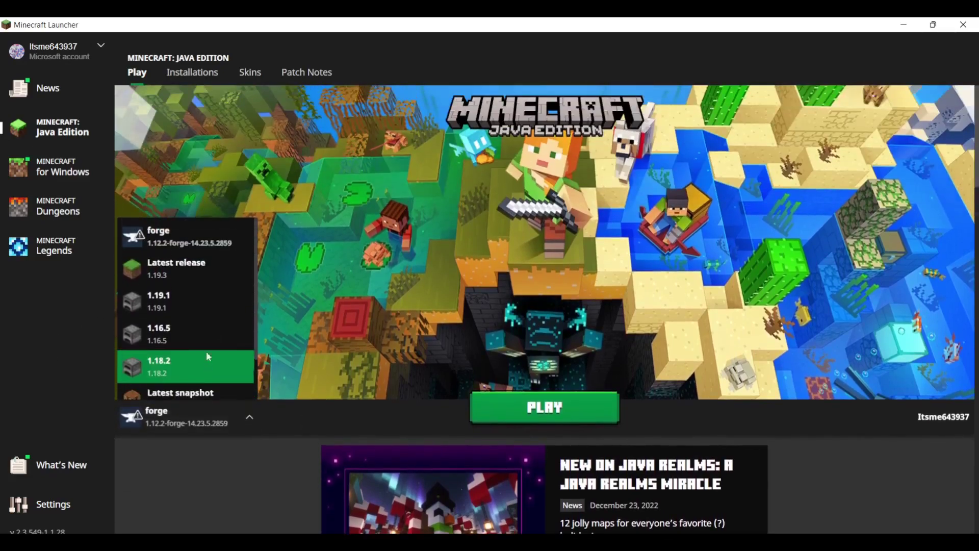
pyautogui.click(207, 246)
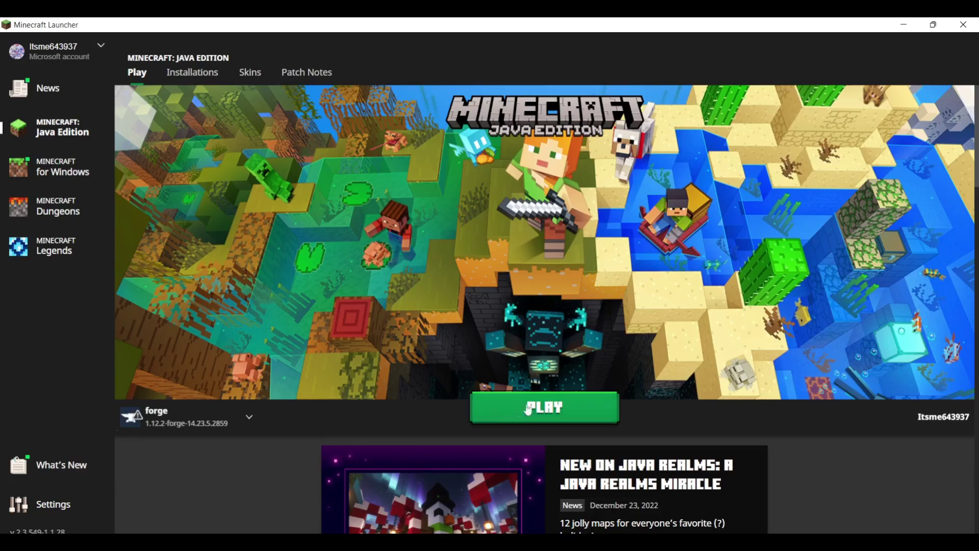
# Launch Minecraft with the Forge installation and move its window to the top-right of the screen
pyautogui.click(551, 414)
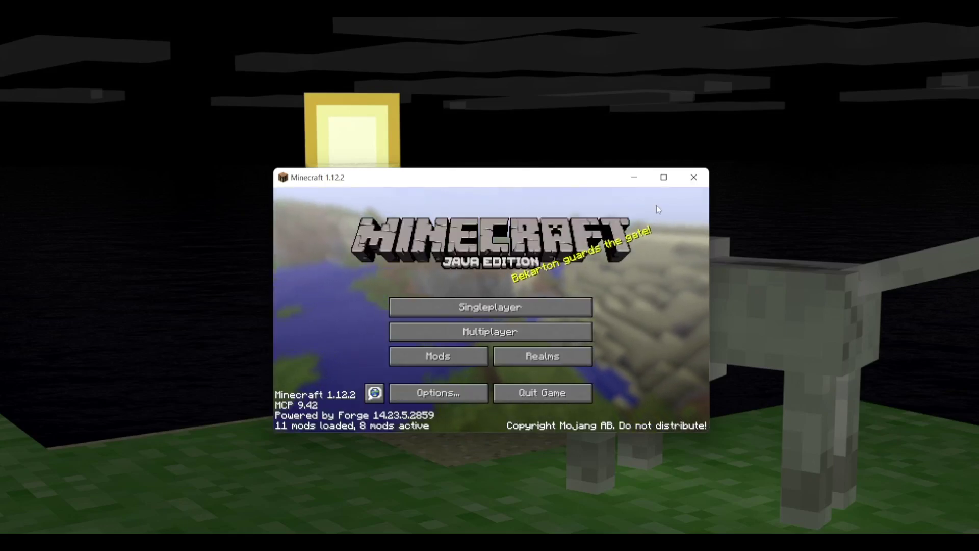
pyautogui.click(663, 177)
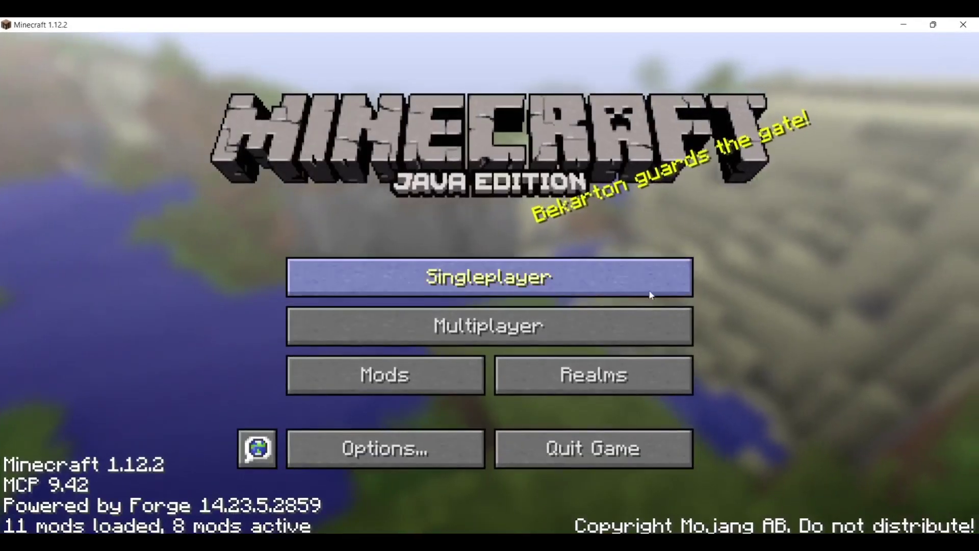
pyautogui.doubleClick(827, 25)
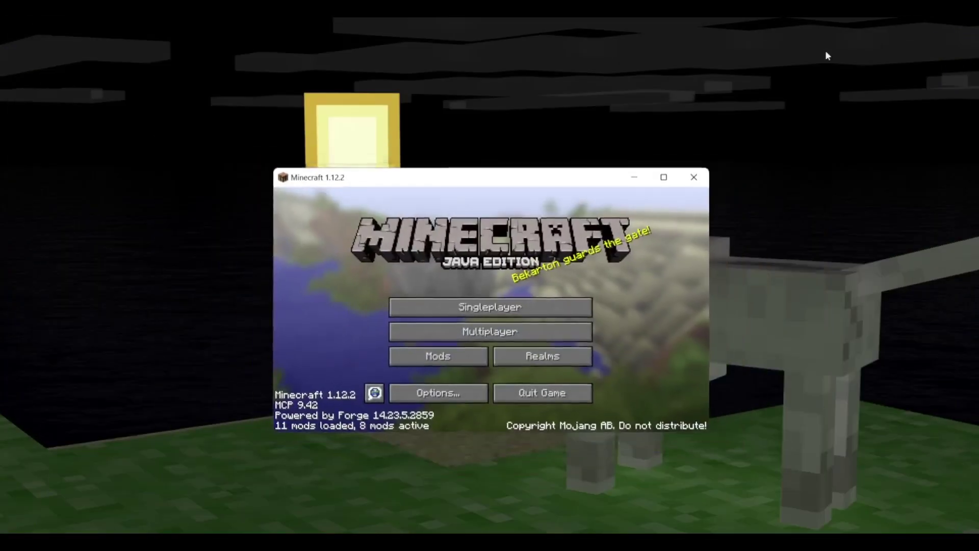
pyautogui.moveTo(542, 181); pyautogui.dragTo(780, 61)
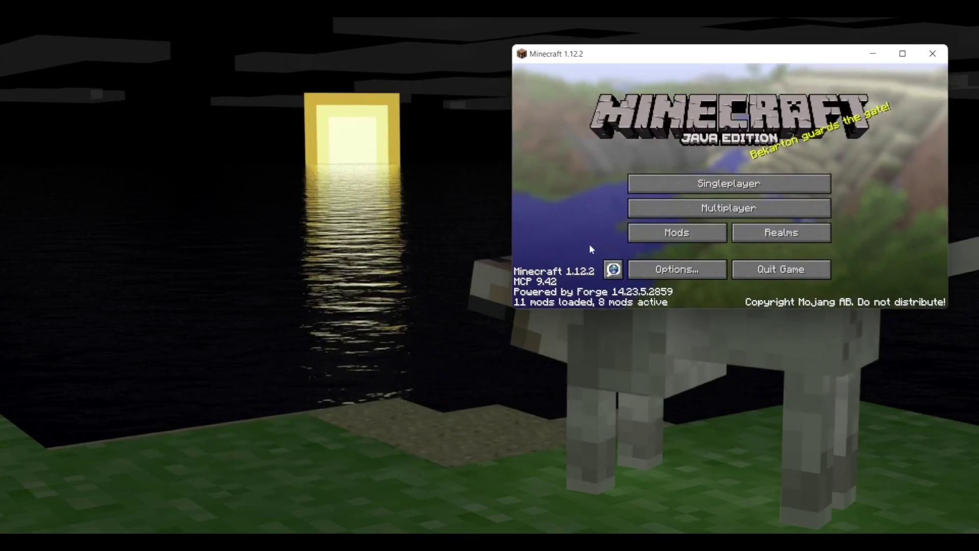
pyautogui.click(680, 238)
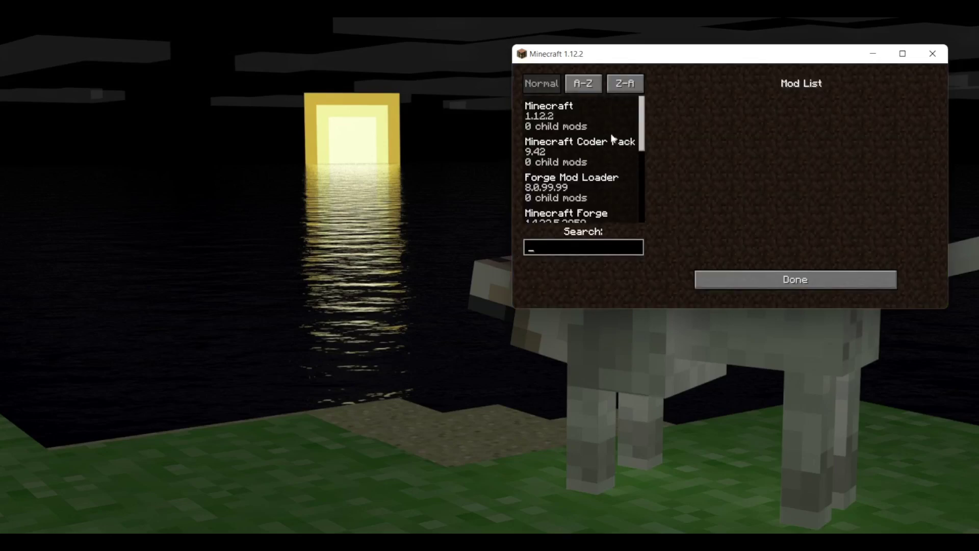
pyautogui.scroll(-5, 613, 138)
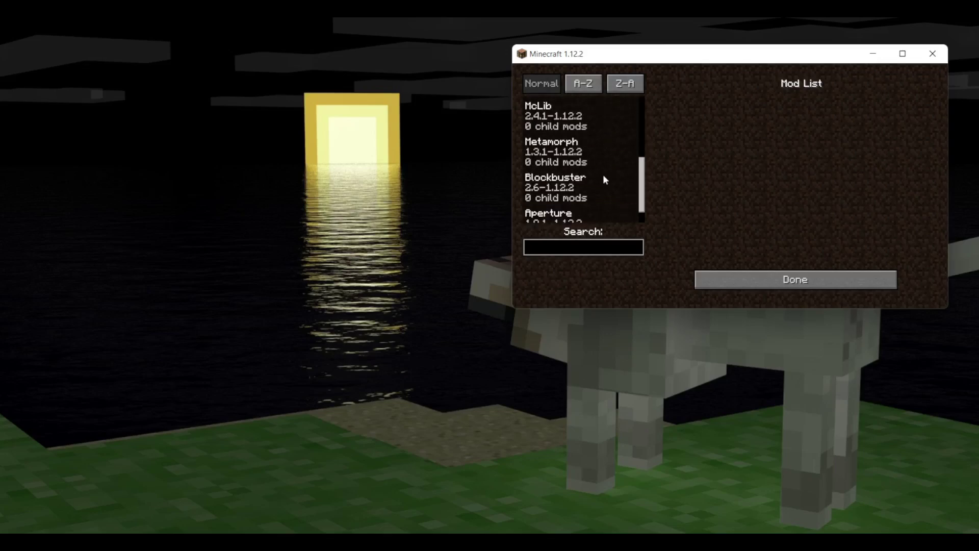
pyautogui.scroll(5, 596, 187)
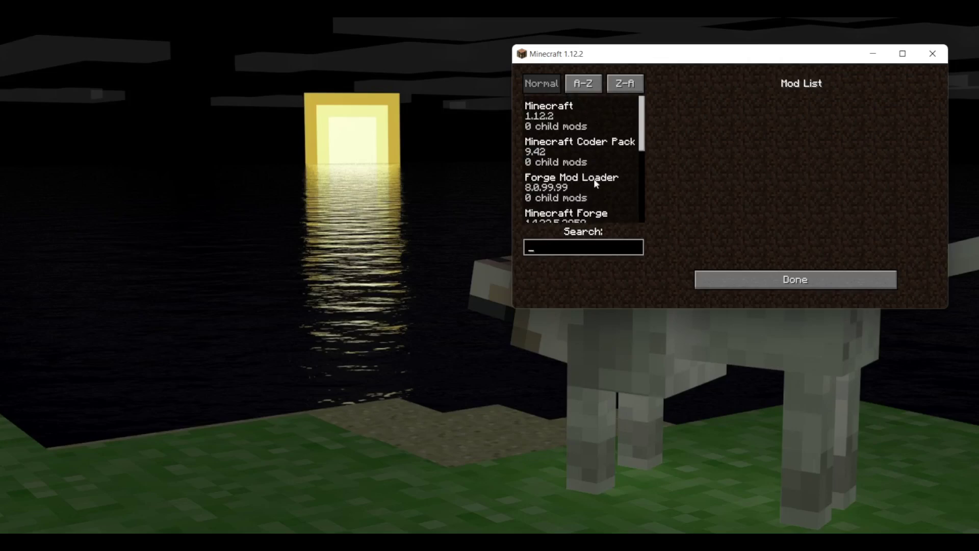
pyautogui.scroll(-5, 595, 181)
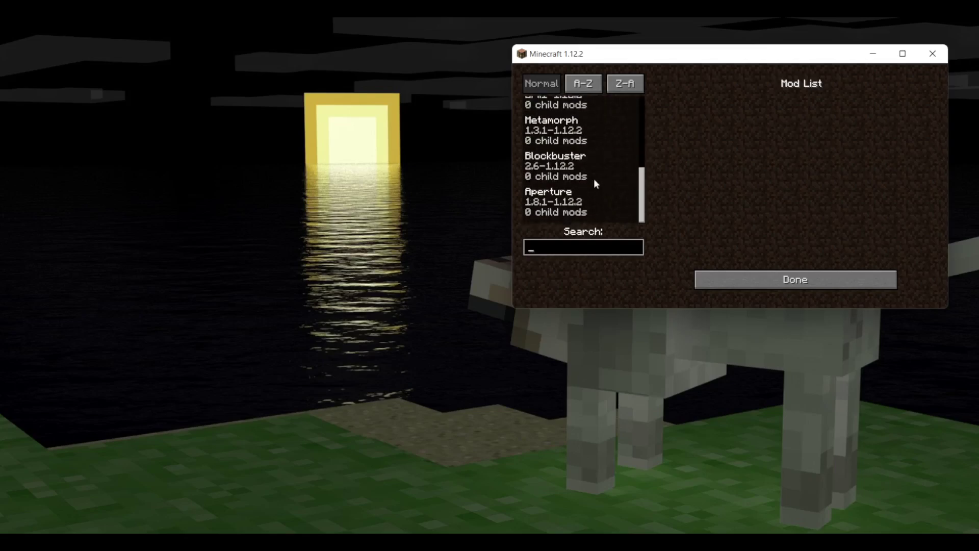
pyautogui.scroll(5, 595, 181)
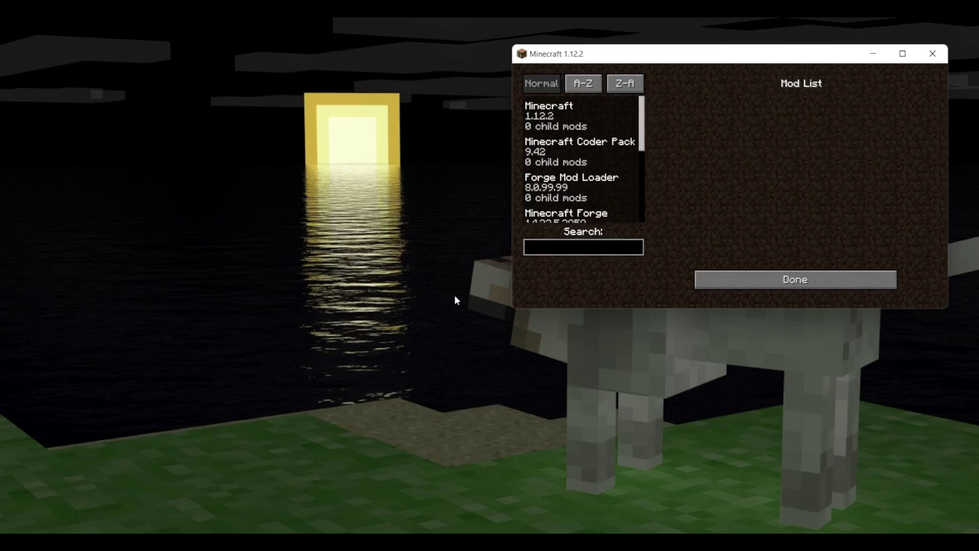
# Open %appdata% through the Run prompt, then shrink and lower the Explorer window
pyautogui.press('super+r')
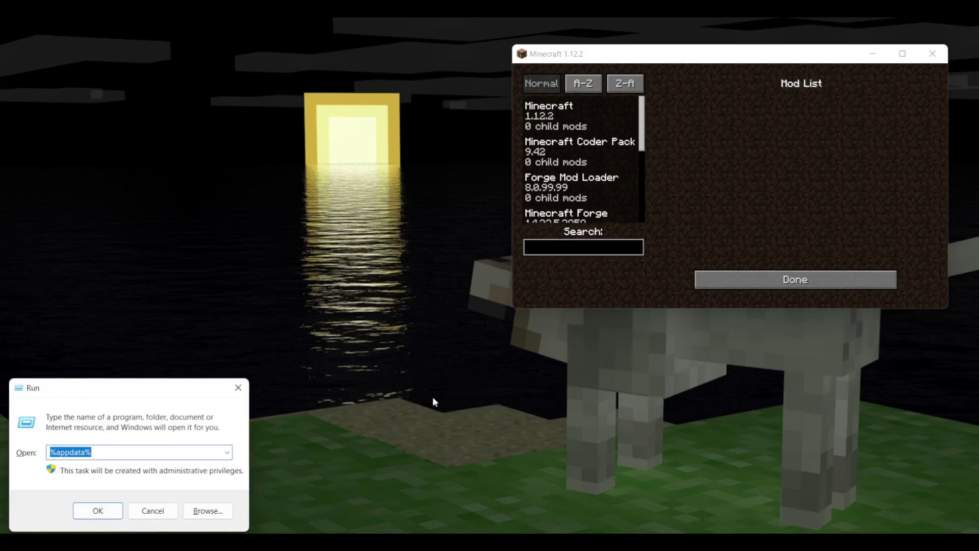
pyautogui.write('%app')
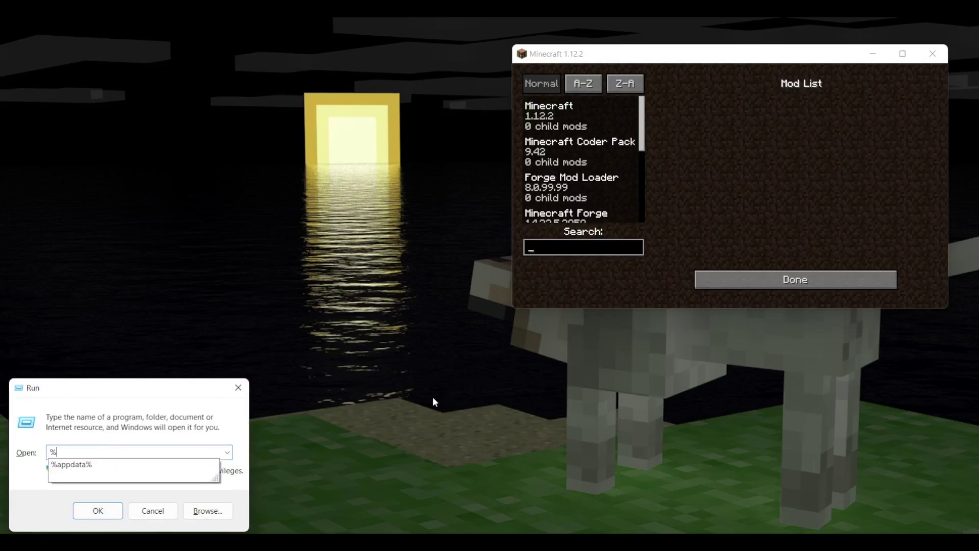
pyautogui.write('data%')
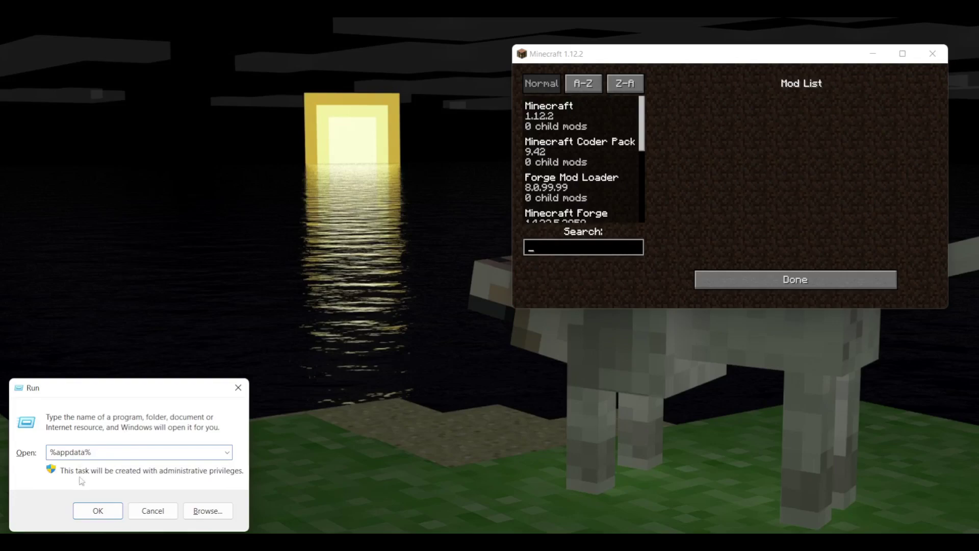
pyautogui.click(106, 518)
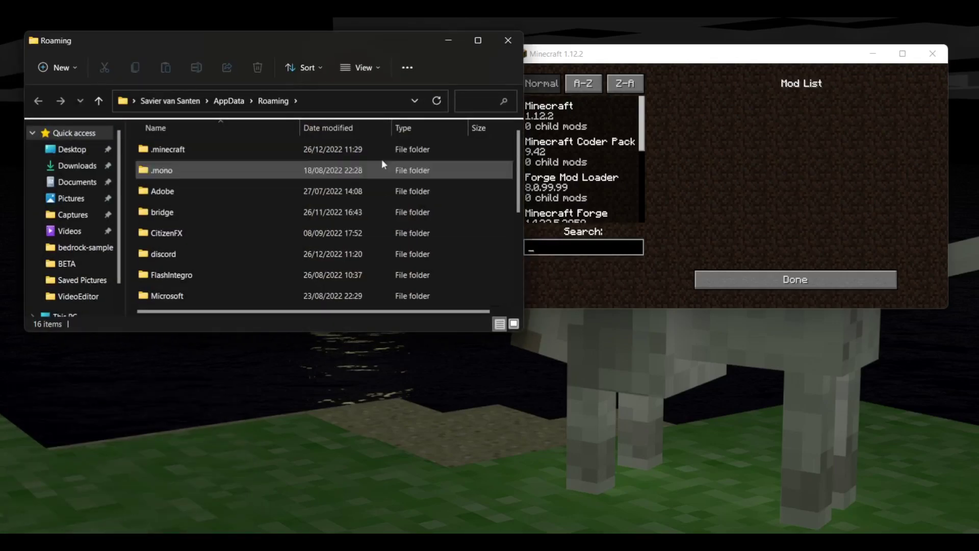
pyautogui.moveTo(523, 330); pyautogui.dragTo(459, 305)
pyautogui.moveTo(287, 40); pyautogui.dragTo(306, 160)
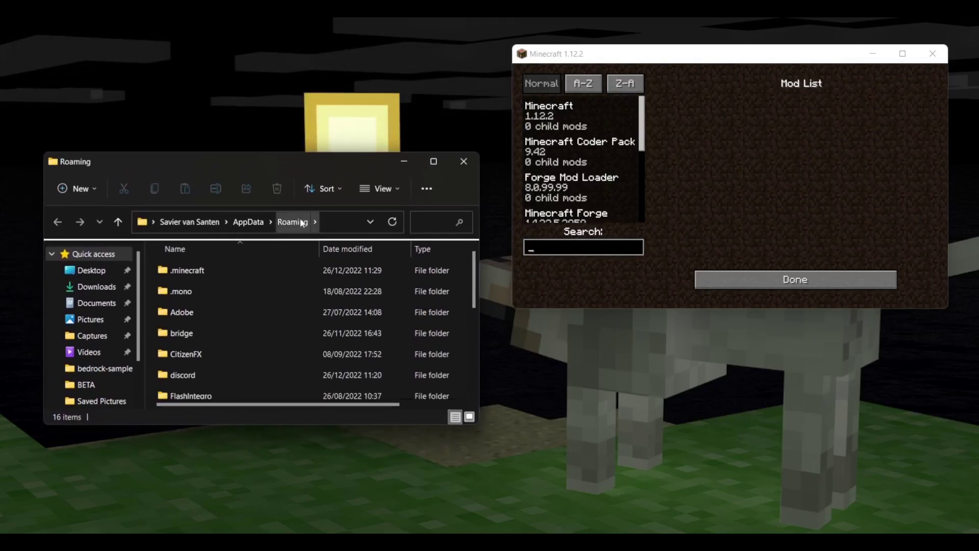
# Navigate into Roaming\.minecraft and enlarge the Explorer window to show more files
pyautogui.click(248, 222)
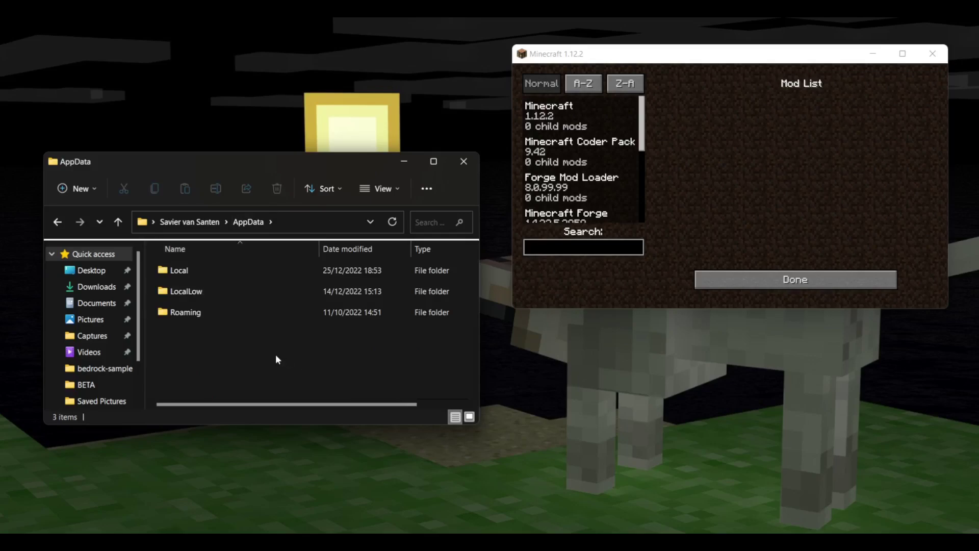
pyautogui.doubleClick(206, 312)
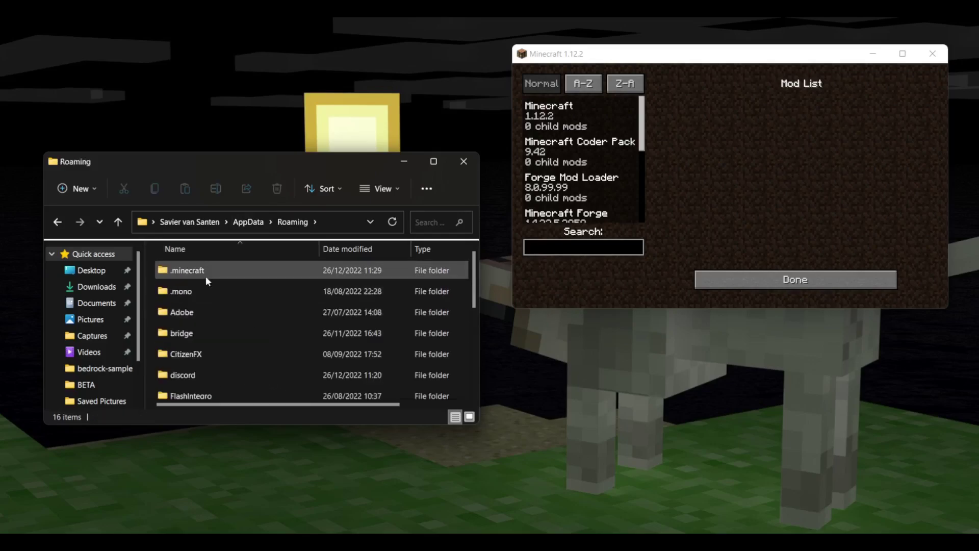
pyautogui.moveTo(206, 277)
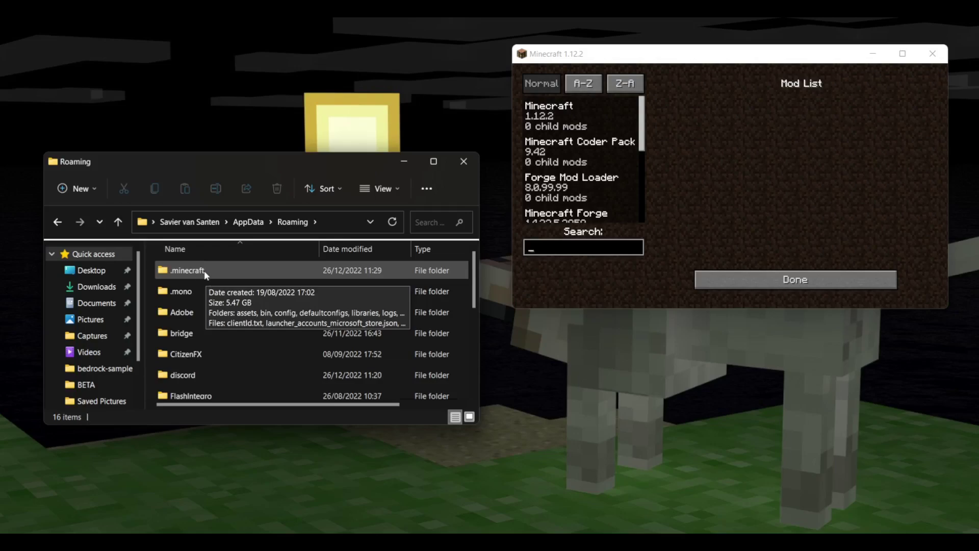
pyautogui.doubleClick(204, 271)
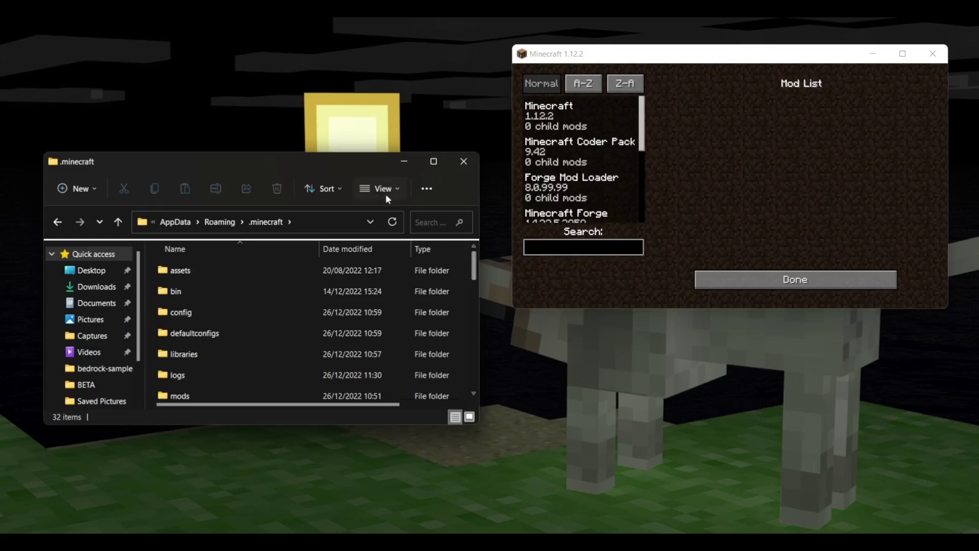
pyautogui.moveTo(320, 168); pyautogui.dragTo(305, 76)
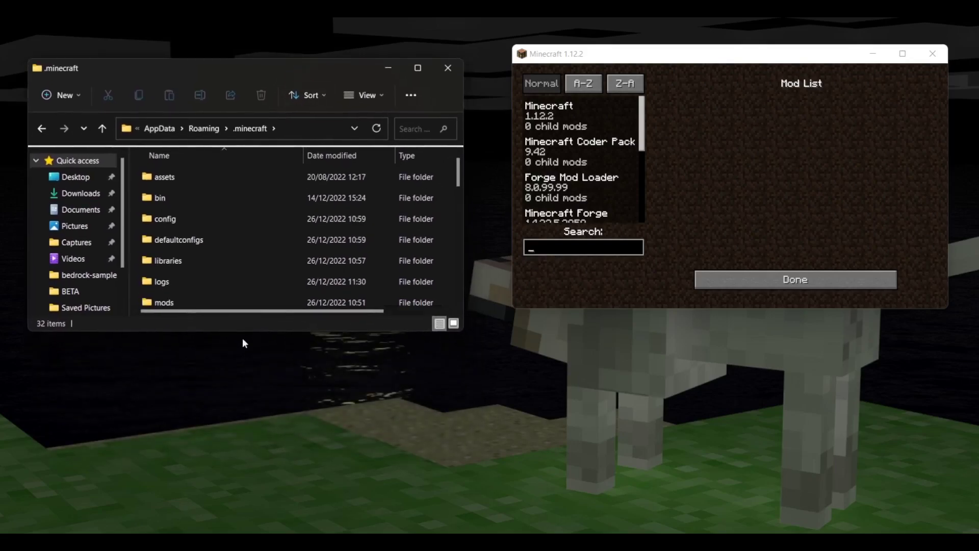
pyautogui.moveTo(245, 333); pyautogui.dragTo(250, 518)
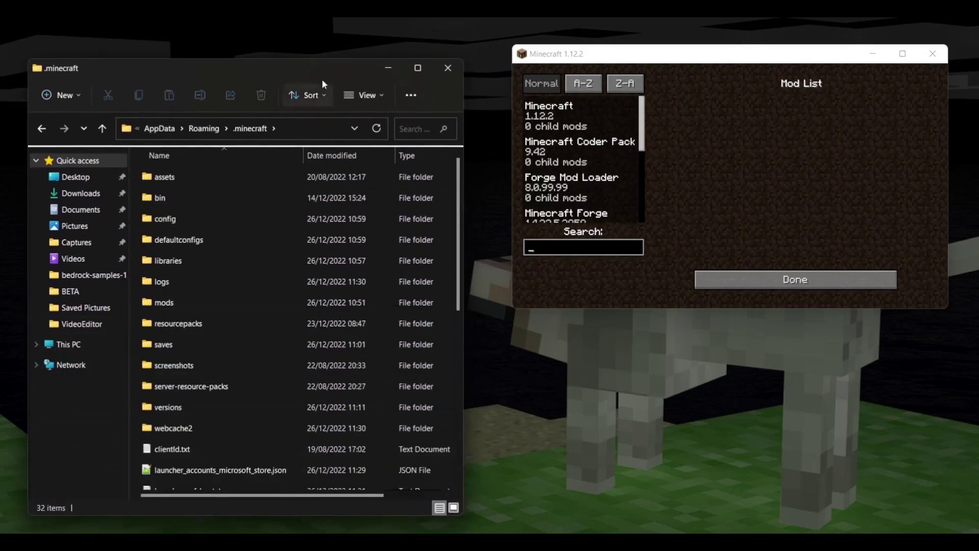
pyautogui.moveTo(320, 71); pyautogui.dragTo(330, 60)
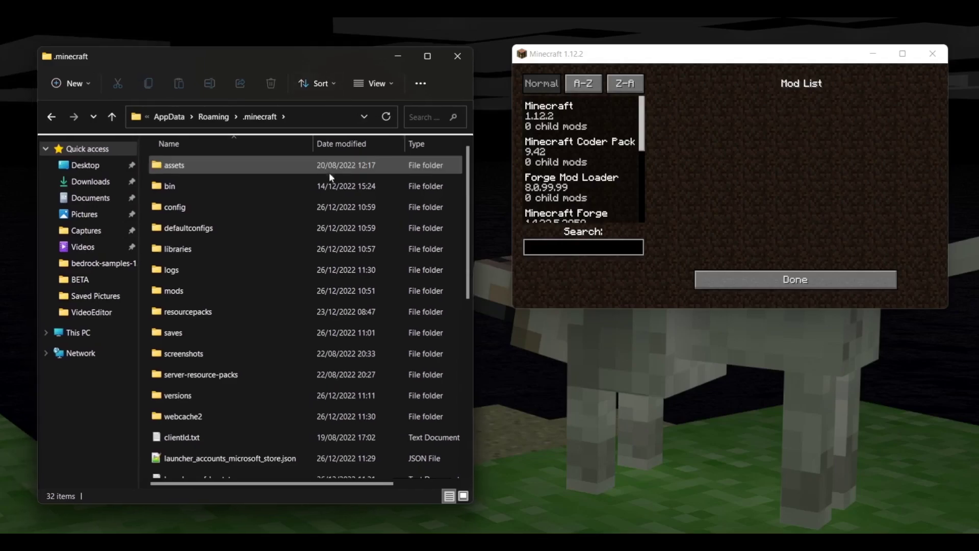
# Open the mods folder in .minecraft to list its five mod jars
pyautogui.moveTo(217, 294)
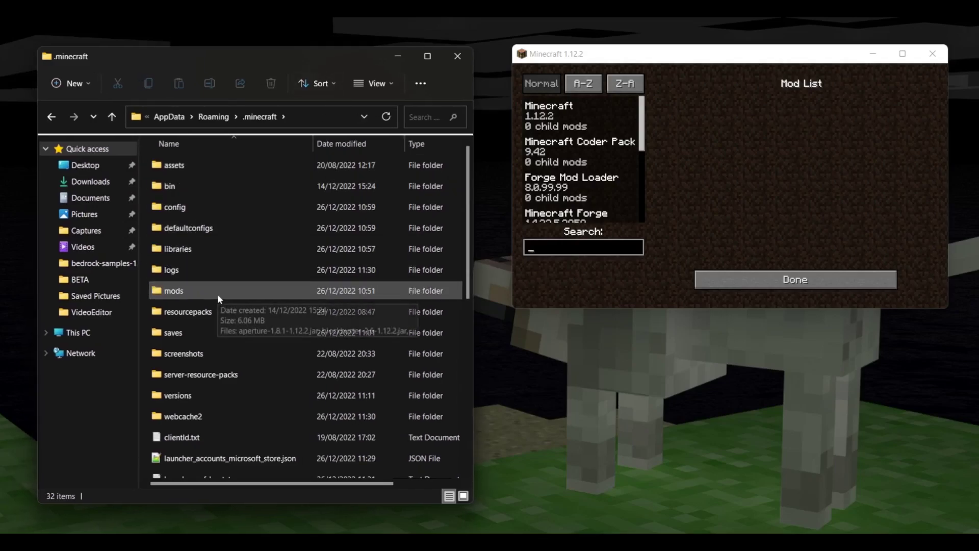
pyautogui.doubleClick(162, 291)
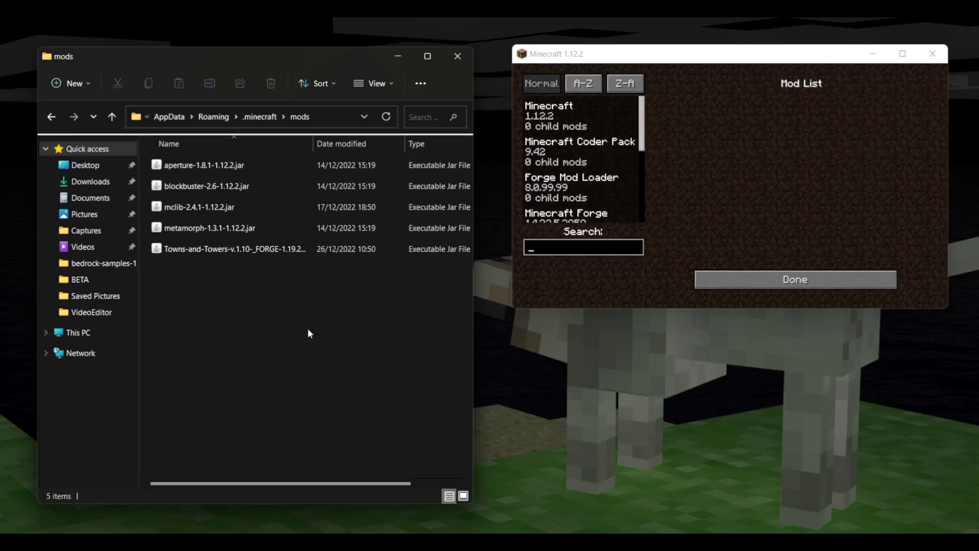
# Maximize Minecraft, view the Metamorph mod details, and close the mod list
pyautogui.click(902, 52)
pyautogui.scroll(-3, 144, 234)
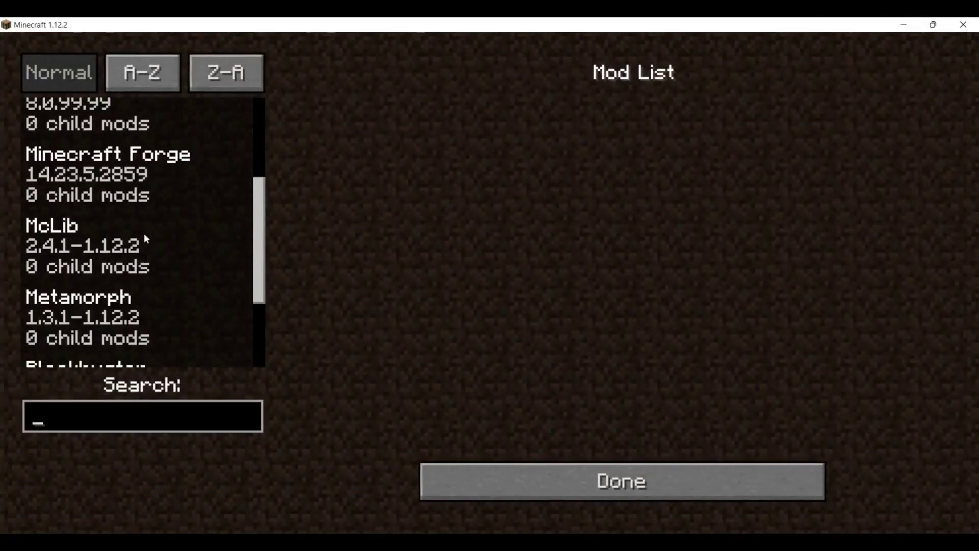
pyautogui.click(117, 317)
pyautogui.scroll(-1, 117, 316)
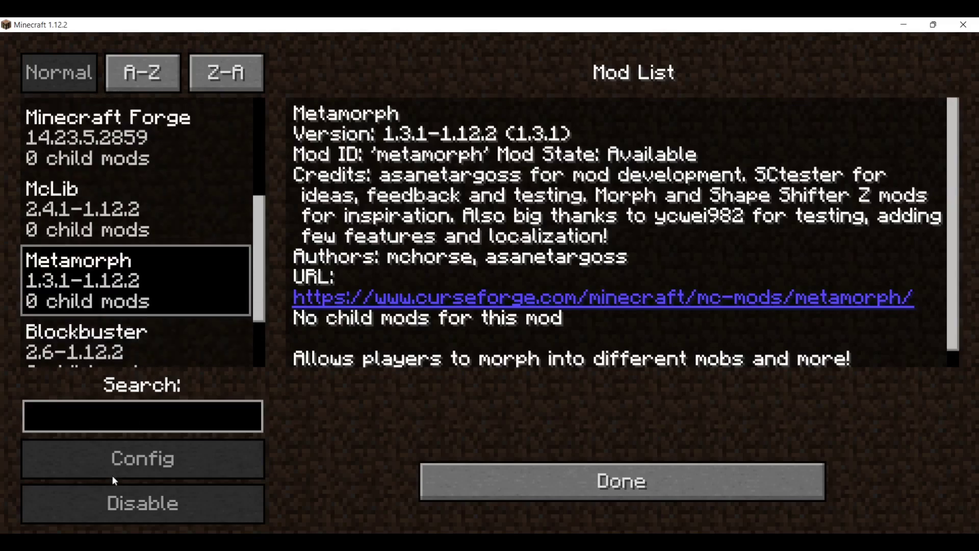
pyautogui.click(508, 485)
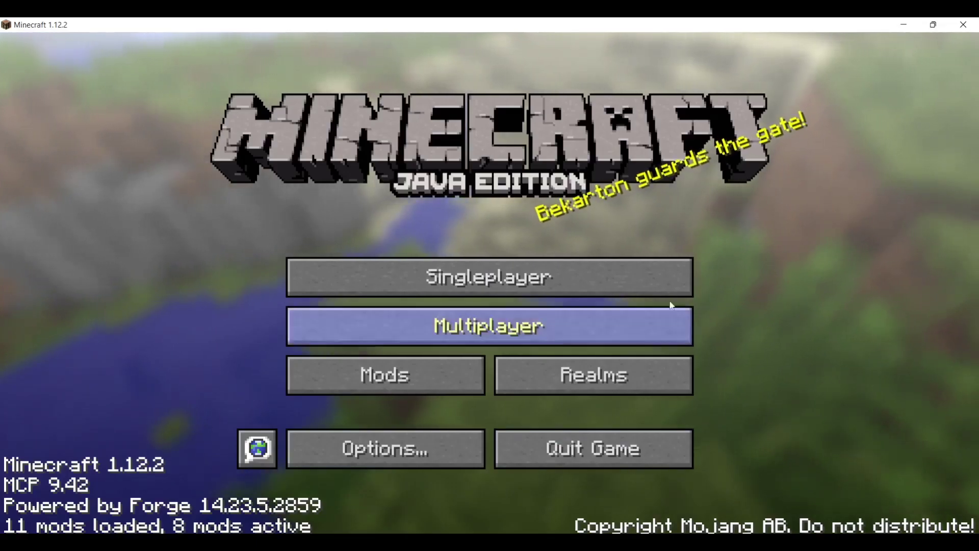
# Open the Singleplayer world list and back out to the main menu
pyautogui.click(500, 284)
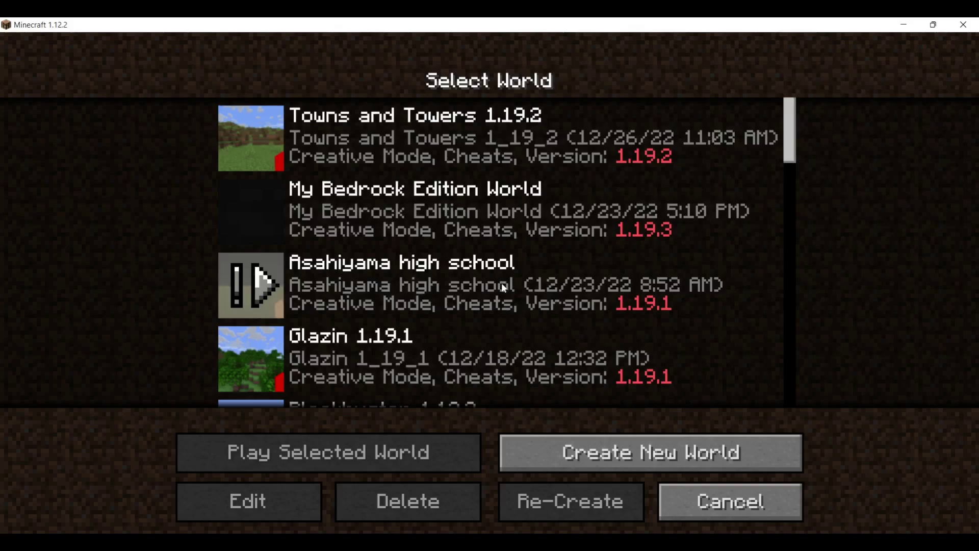
pyautogui.scroll(-3, 678, 313)
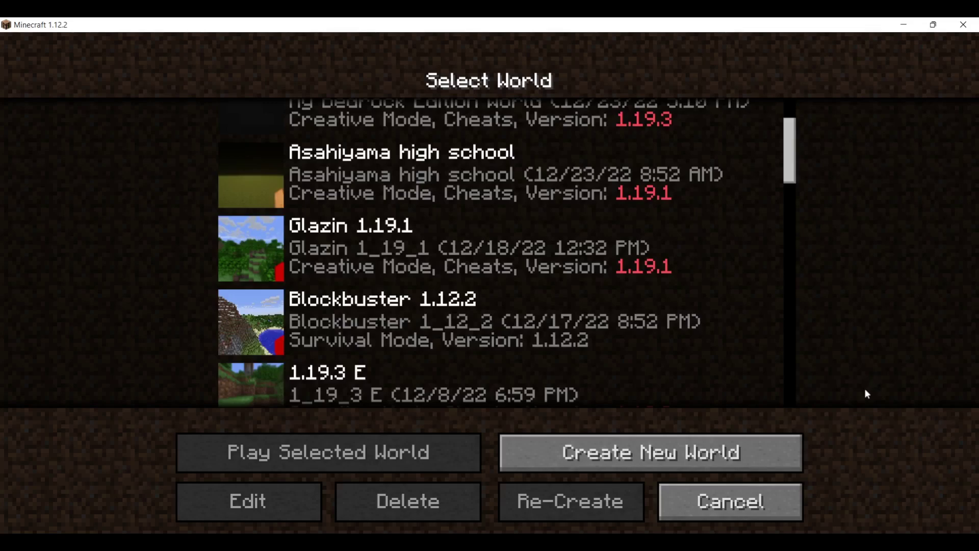
pyautogui.click(758, 511)
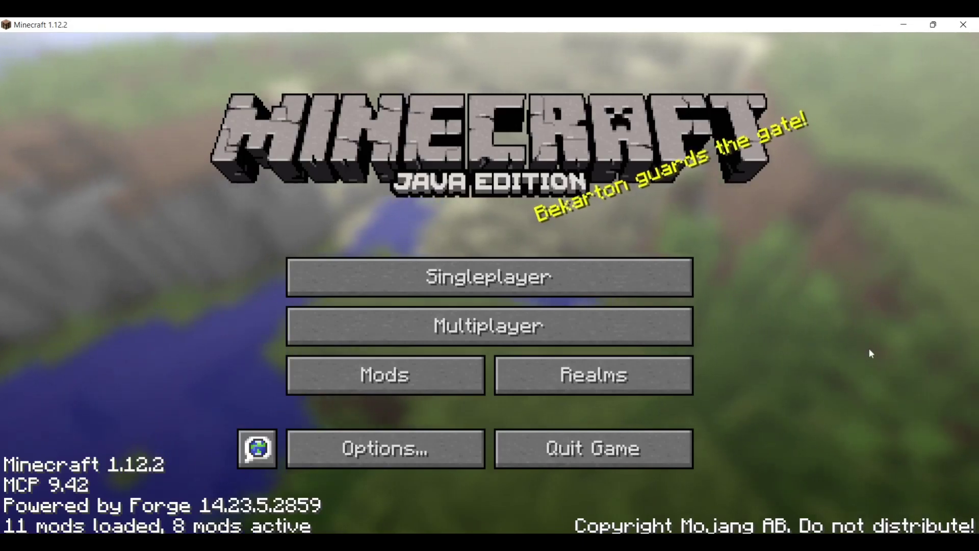